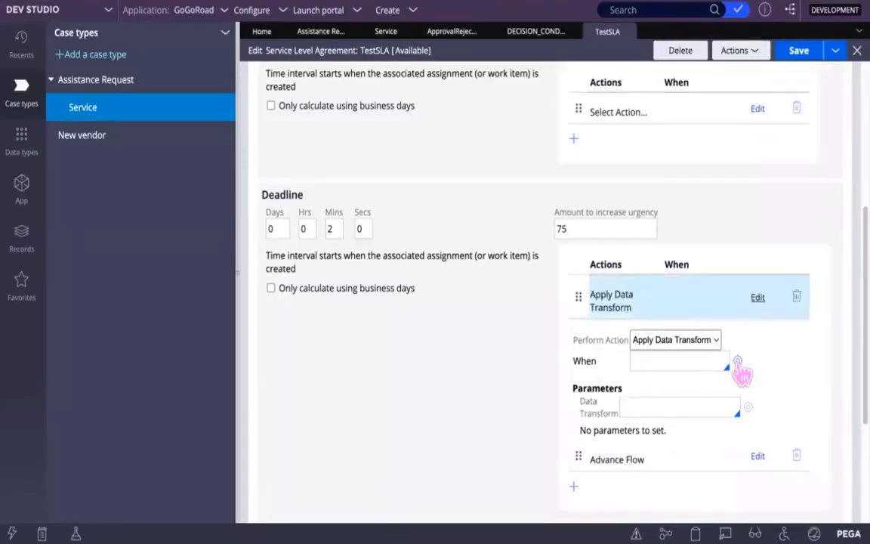
click(738, 361)
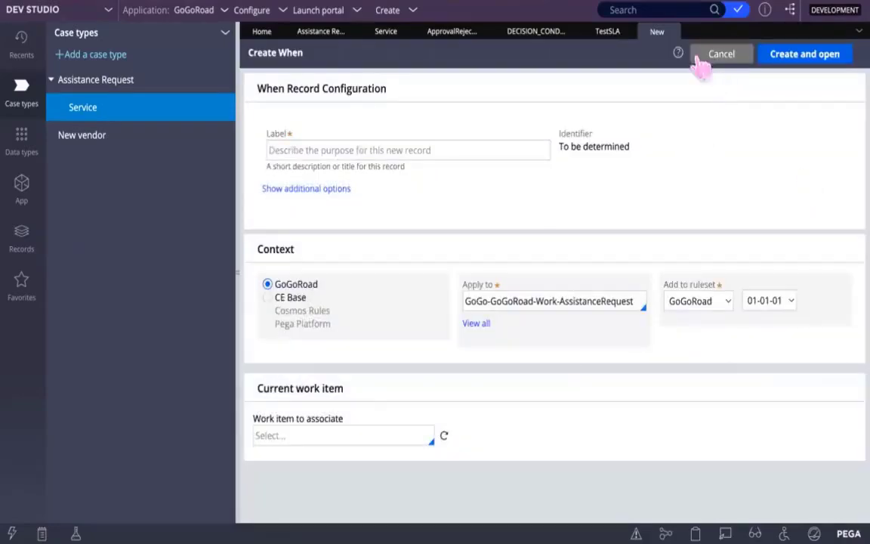
click(617, 38)
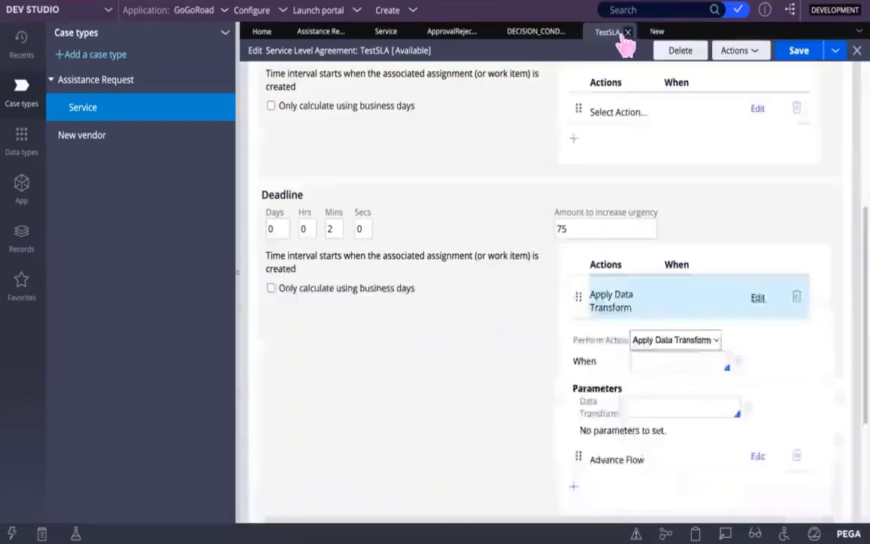
click(655, 33)
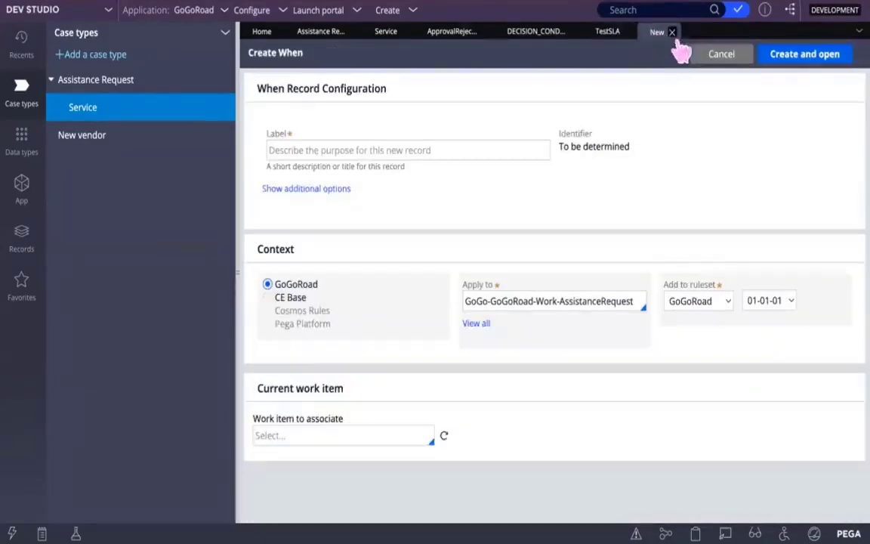
click(721, 65)
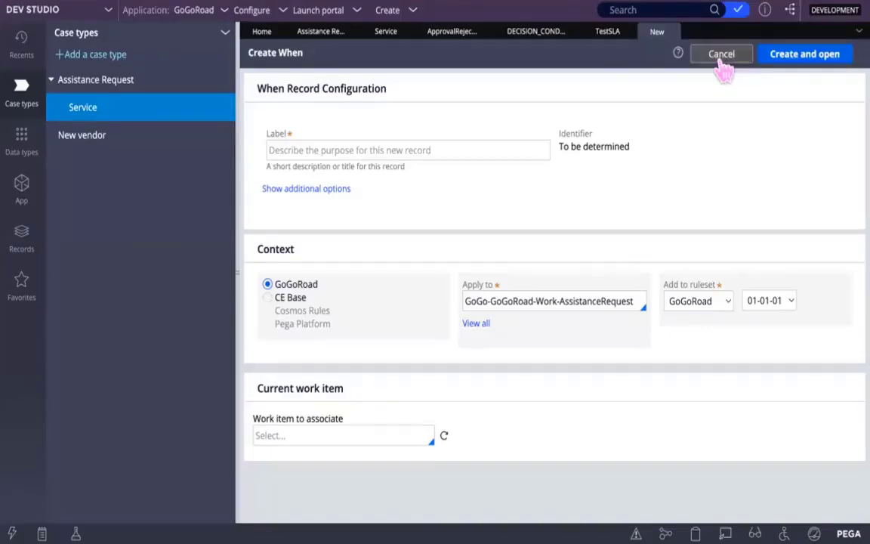
click(618, 33)
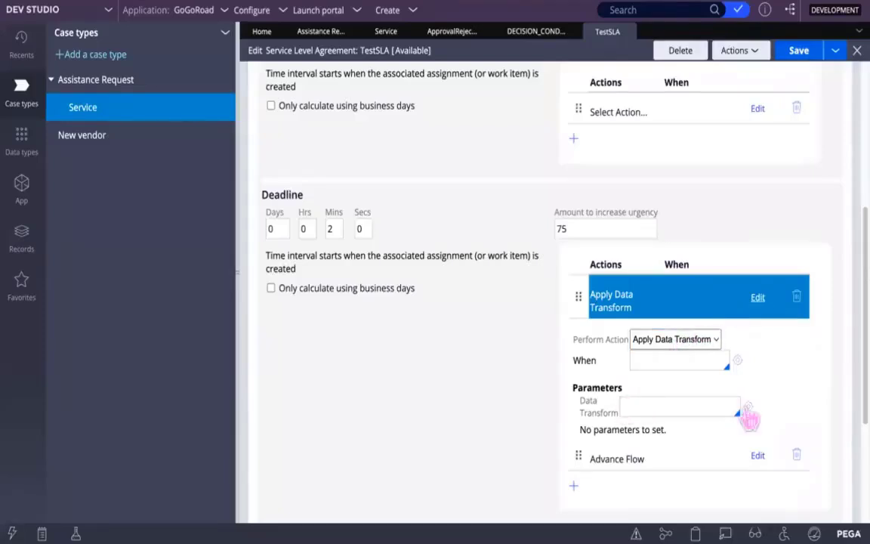
Step: Create and open a data transform labelled SetEnrollment from the Deadline's Apply Data Transform action
click(747, 414)
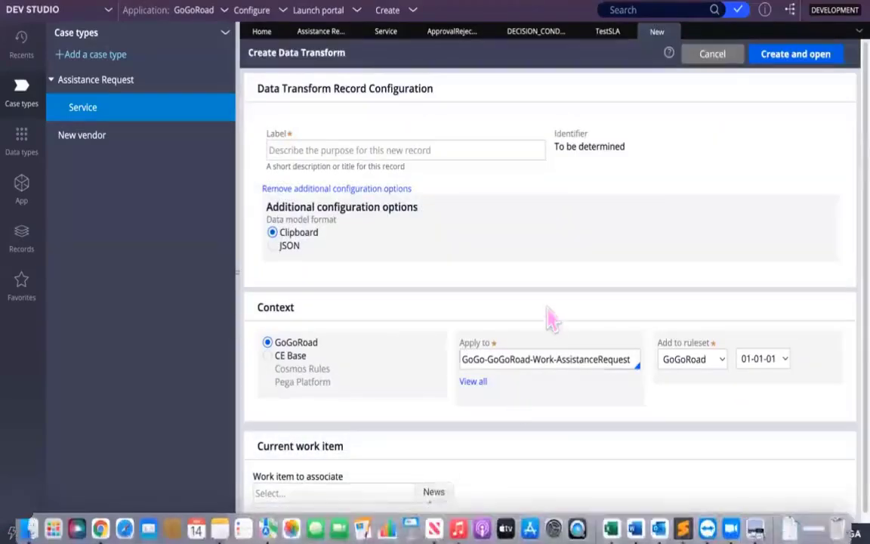
click(349, 150)
text(SetE)
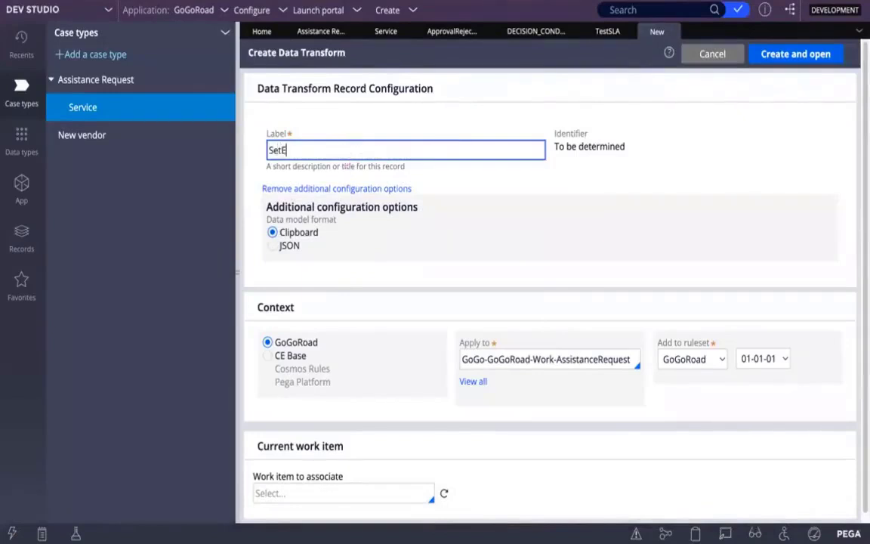
text(nrollment)
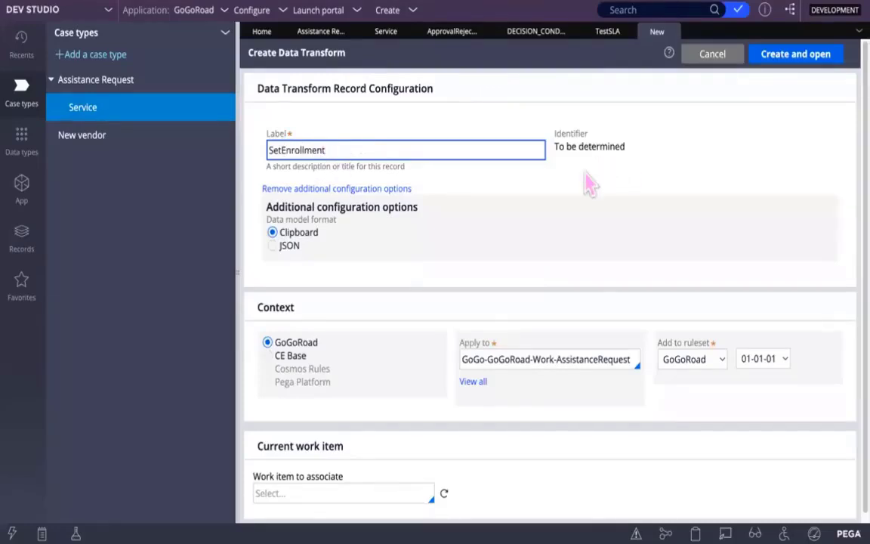
click(794, 54)
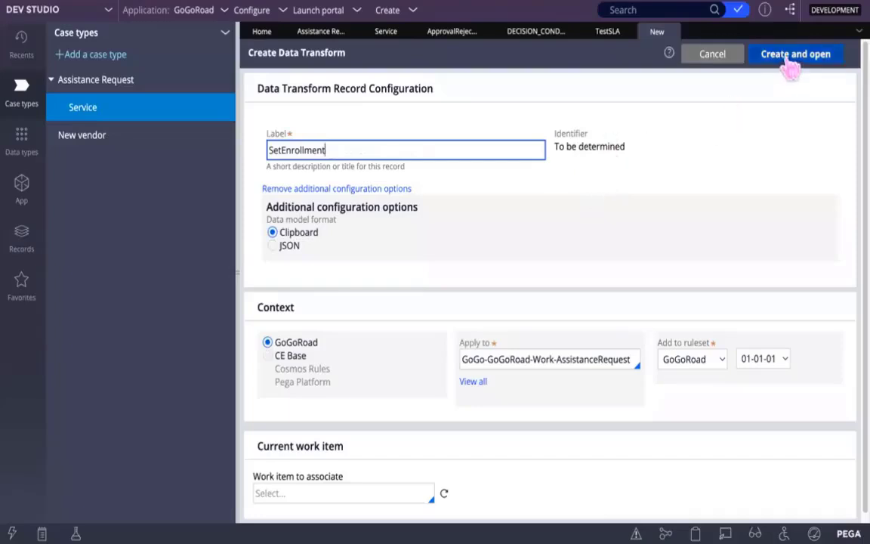
mouse_move(868, 542)
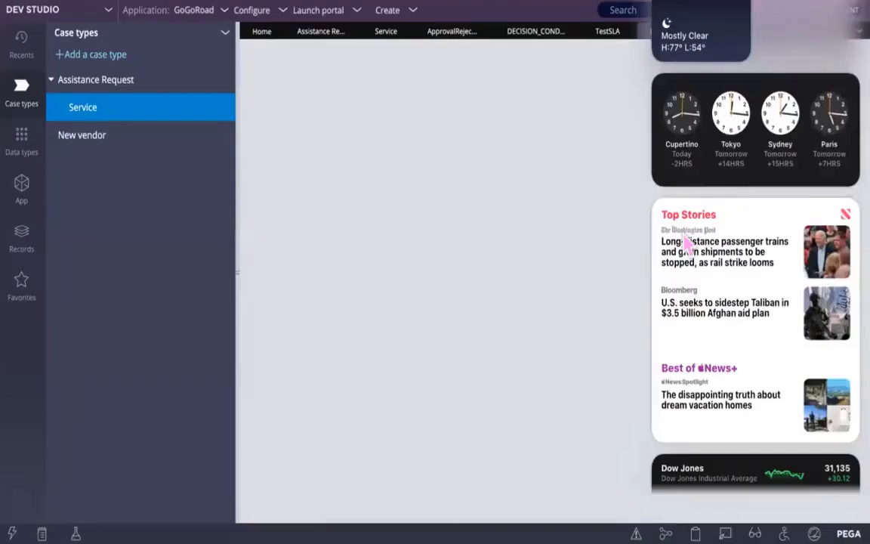
click(589, 186)
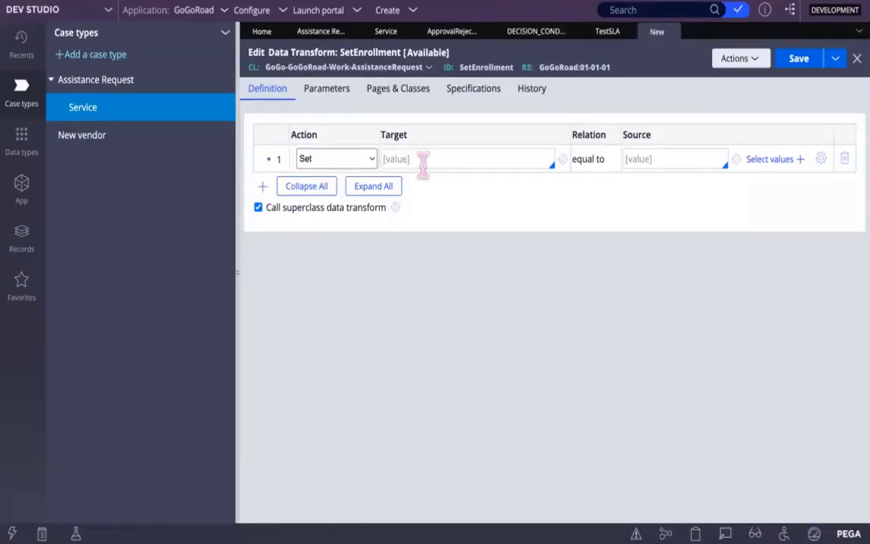
Step: Make the SetEnrollment transform set .DoYouWantToEnroll equal to "Yes", and save the record
text(.)
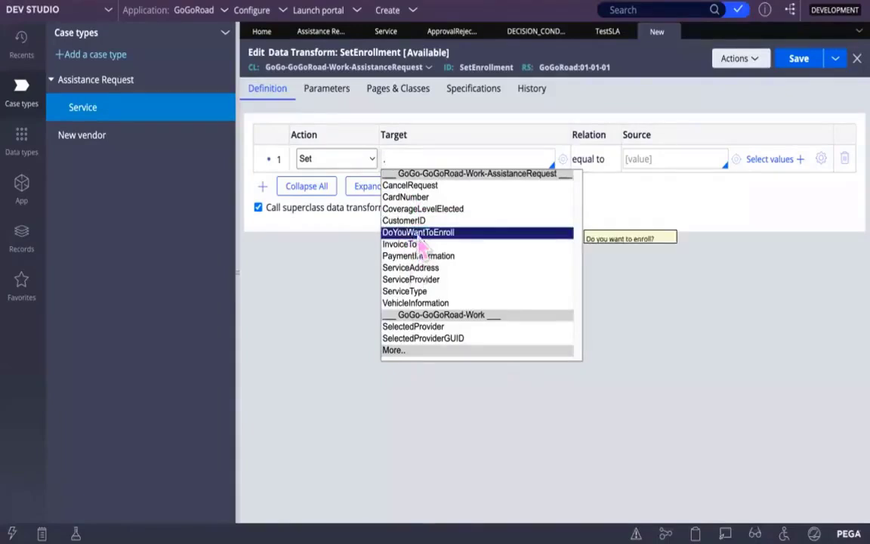
click(409, 233)
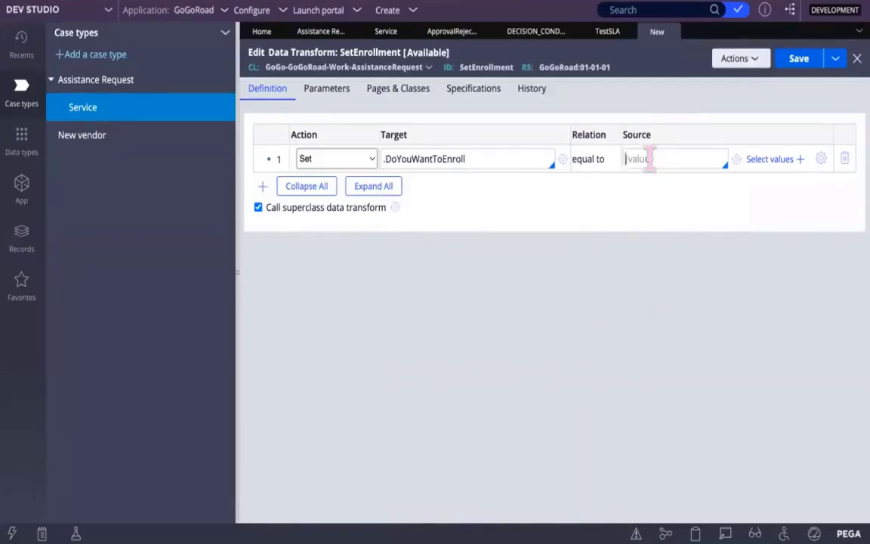
text("Yesy)
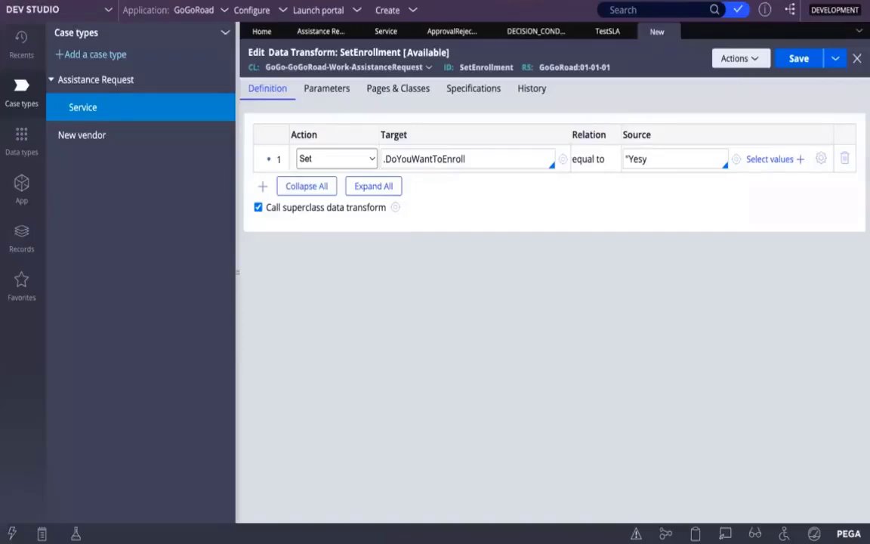
key(BackSpace)
text(")
click(802, 60)
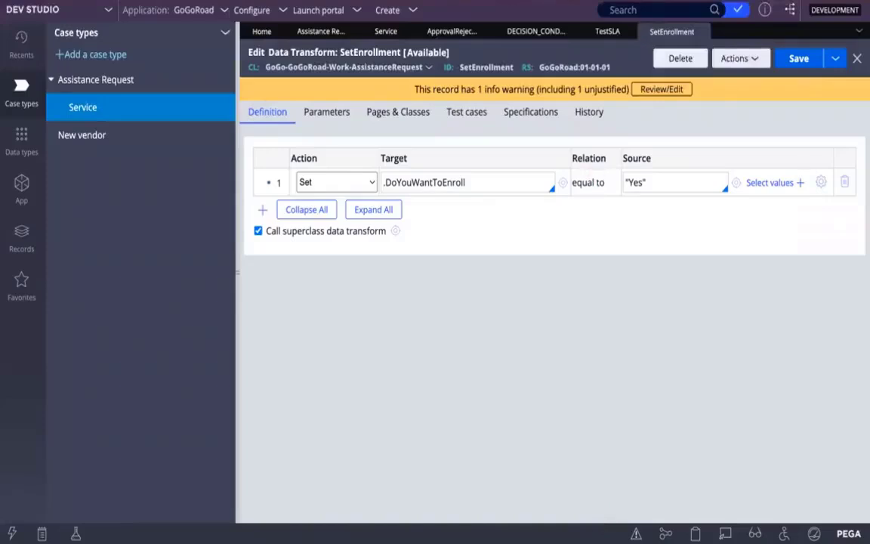
Step: Return to the TestSLA service level agreement and try to save it
click(612, 34)
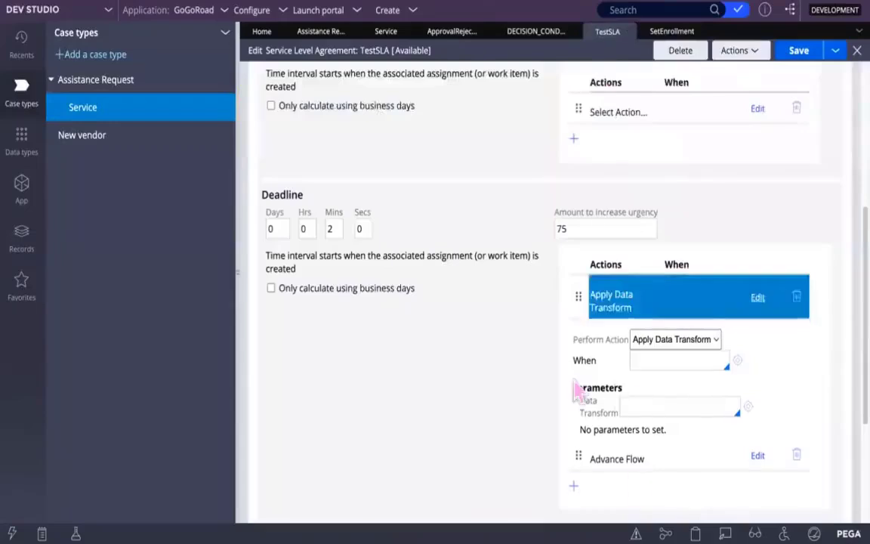
scroll(738, 164, down, 1)
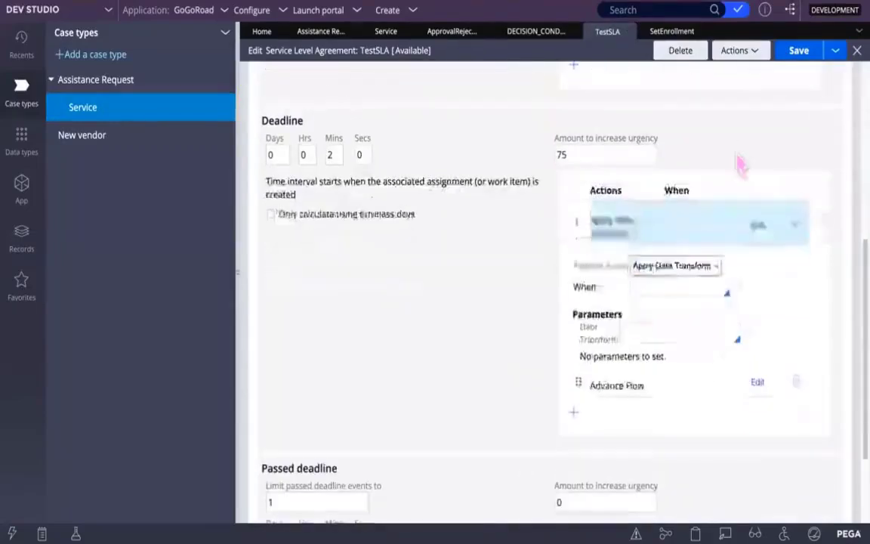
click(799, 53)
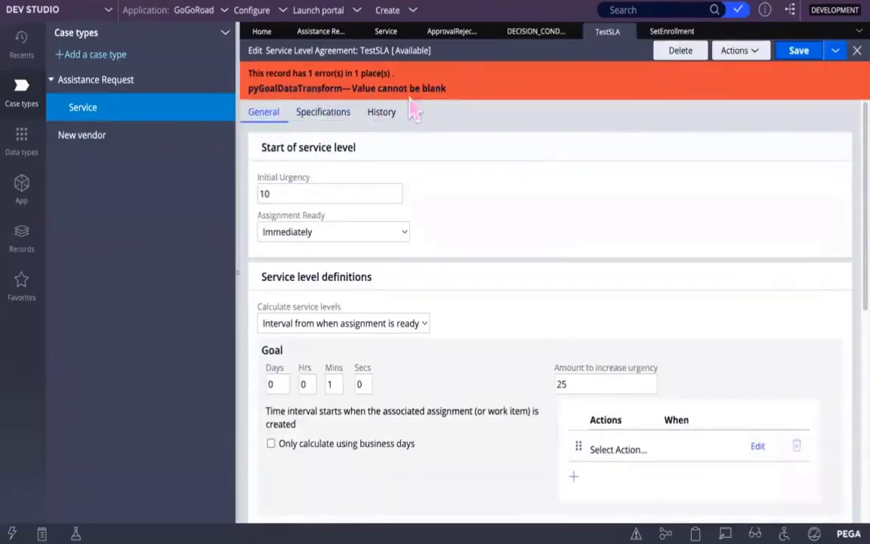
Step: Check the target property in the SetEnrollment data transform, reselecting .DoYouWantToEnroll from the suggestions
click(668, 33)
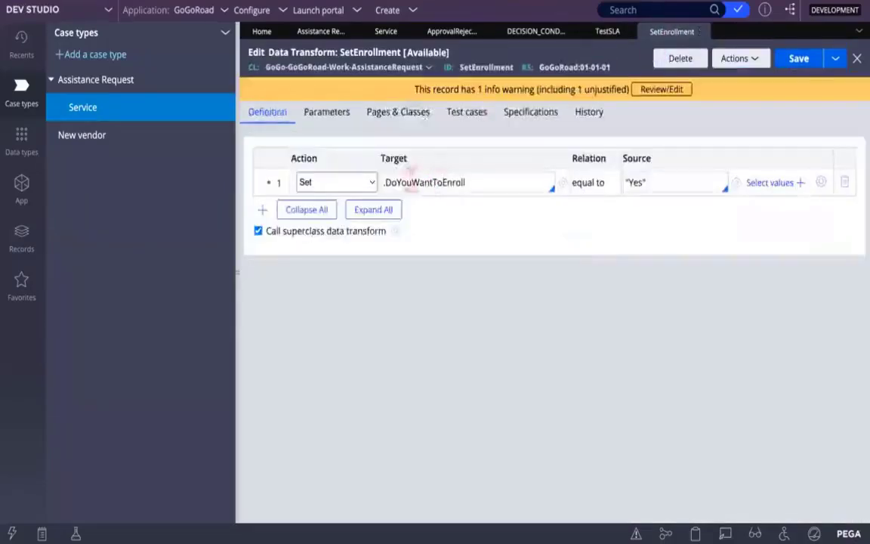
click(519, 186)
key(Down)
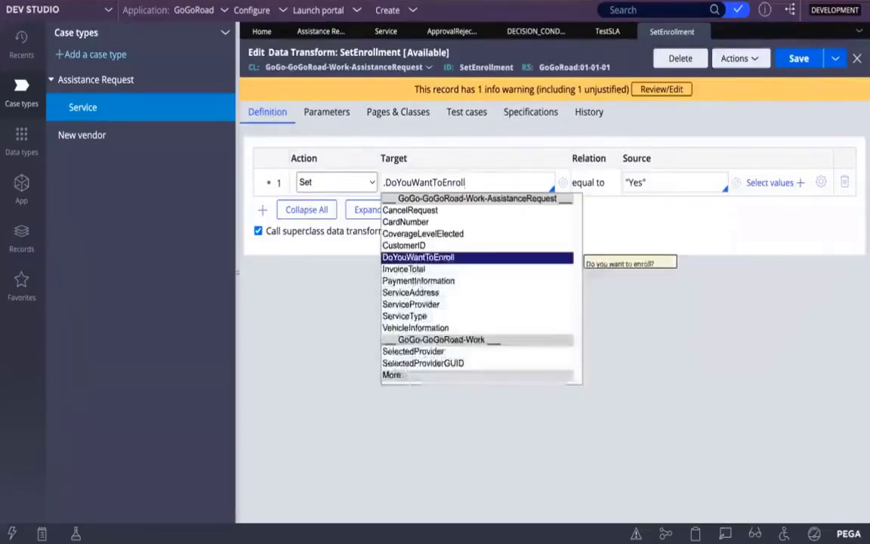
click(444, 260)
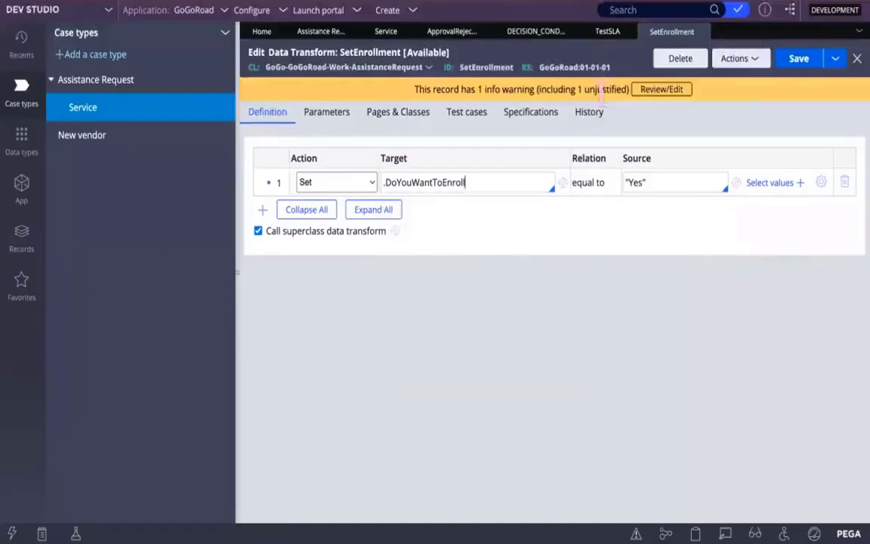
Step: Return to TestSLA and open the Deadline's Apply Data Transform action for editing
click(609, 34)
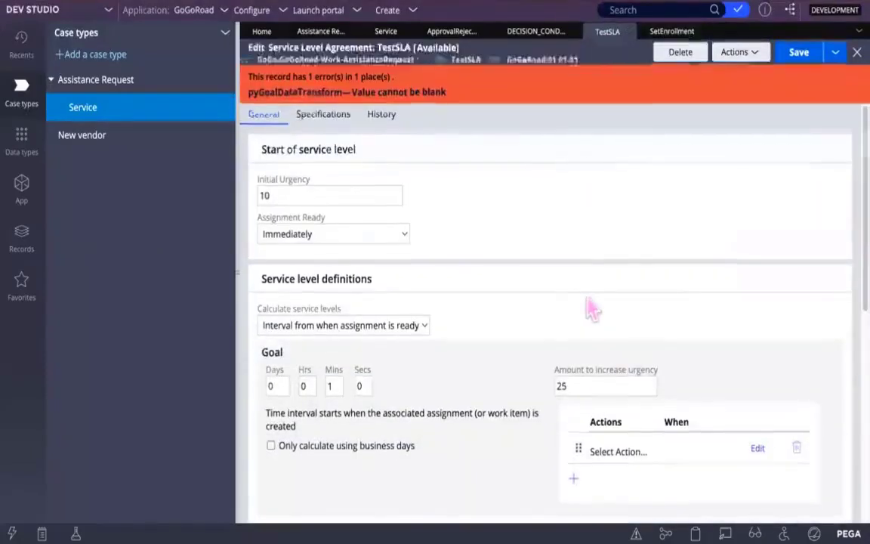
scroll(593, 309, down, 5)
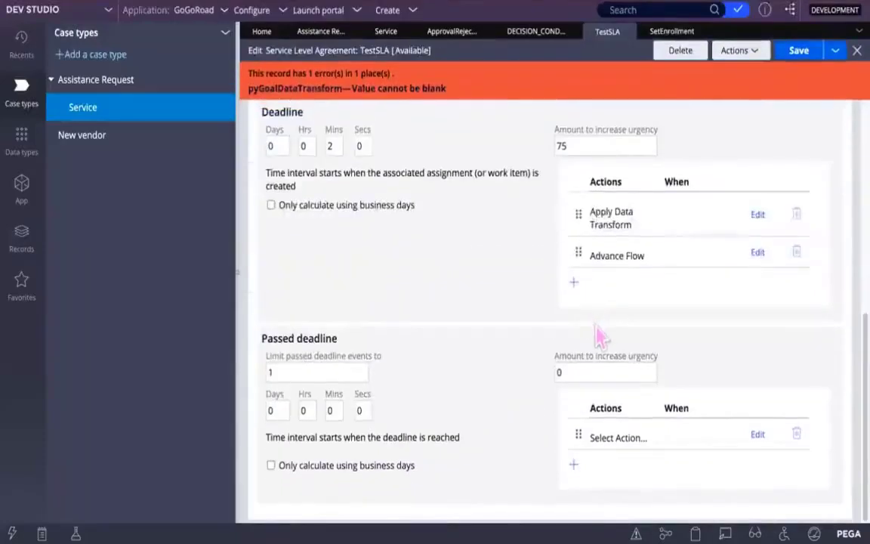
click(608, 220)
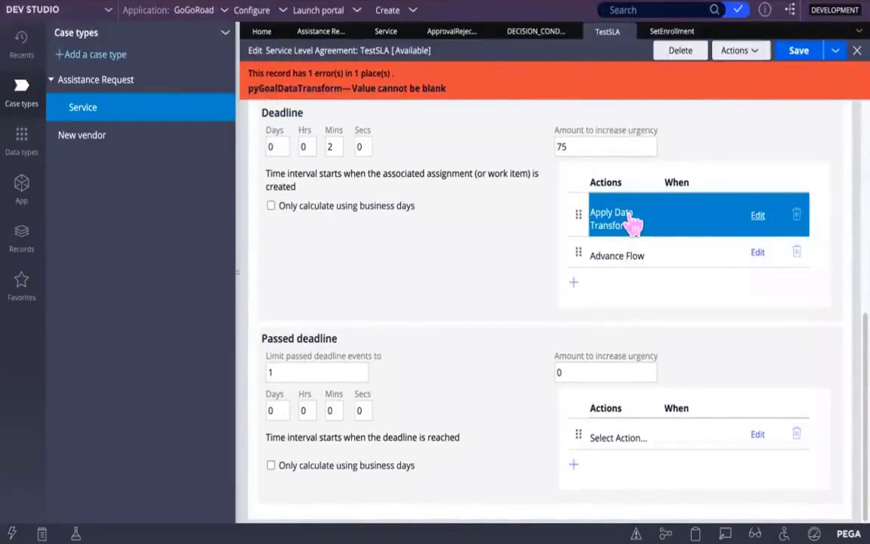
click(632, 222)
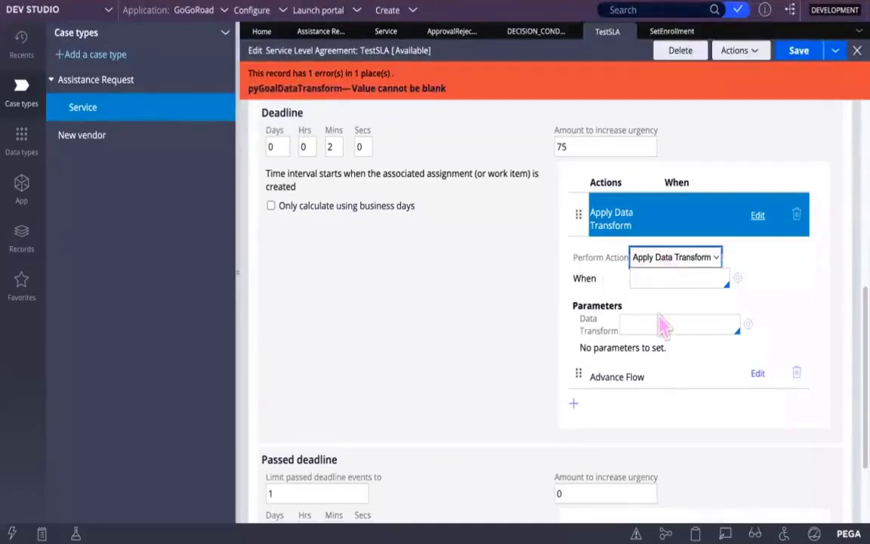
click(704, 373)
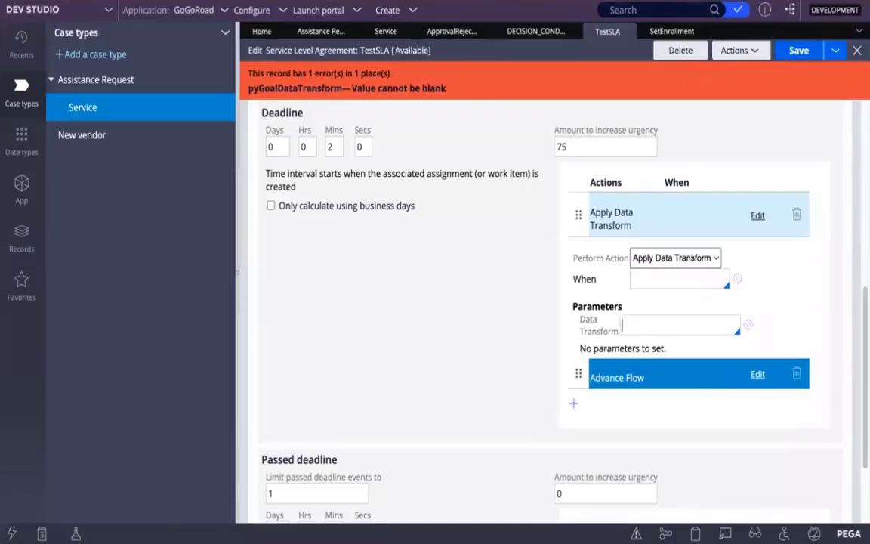
text(SetE)
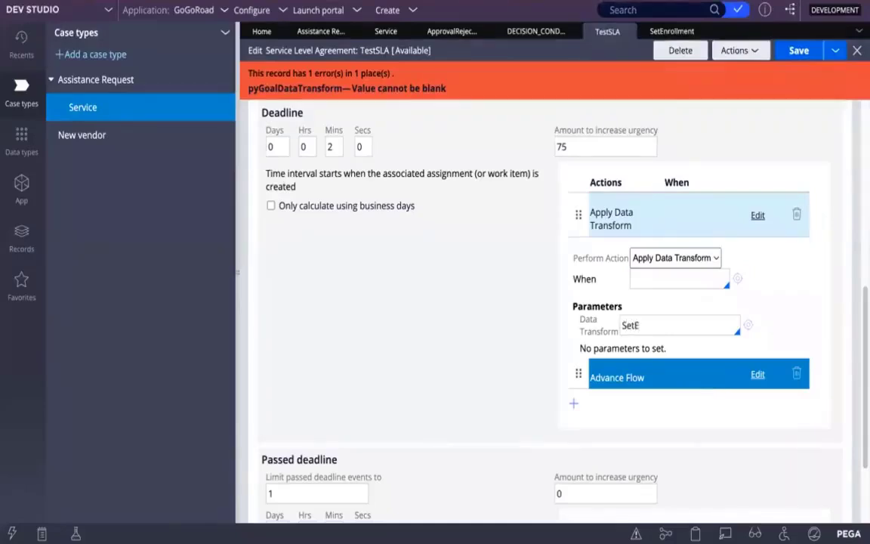
key(BackSpace)
key(BackSpace)
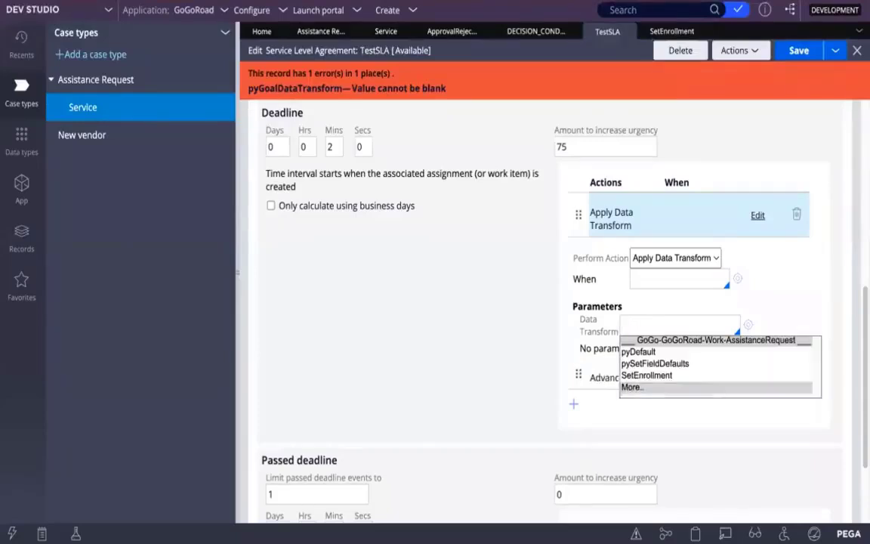
click(661, 367)
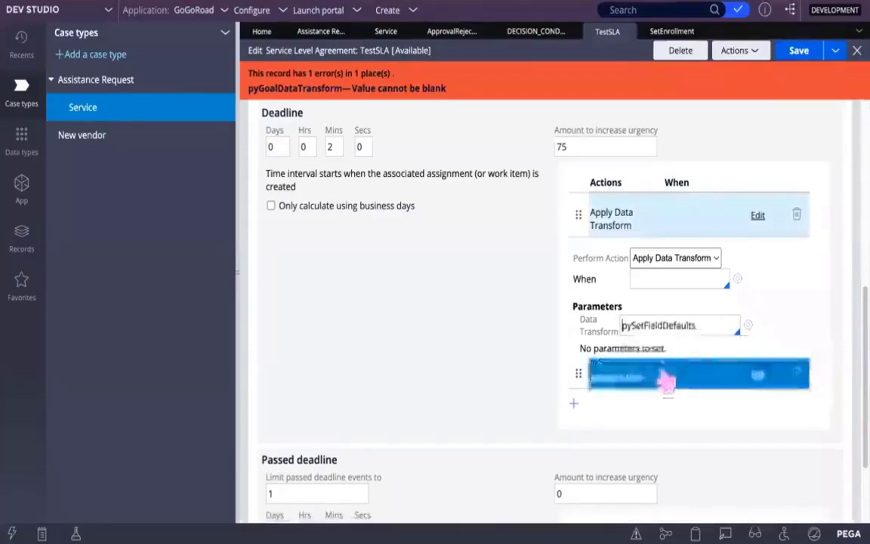
click(704, 325)
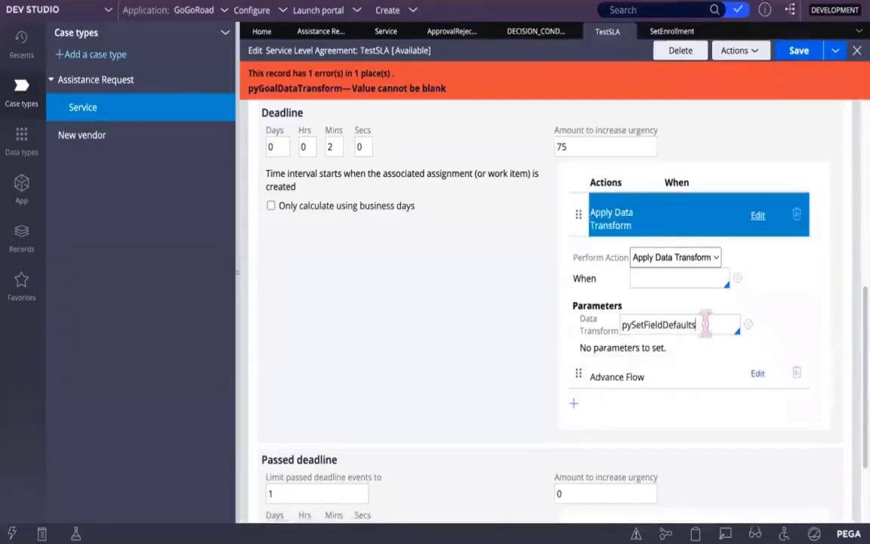
drag(704, 325, 625, 320)
key(BackSpace)
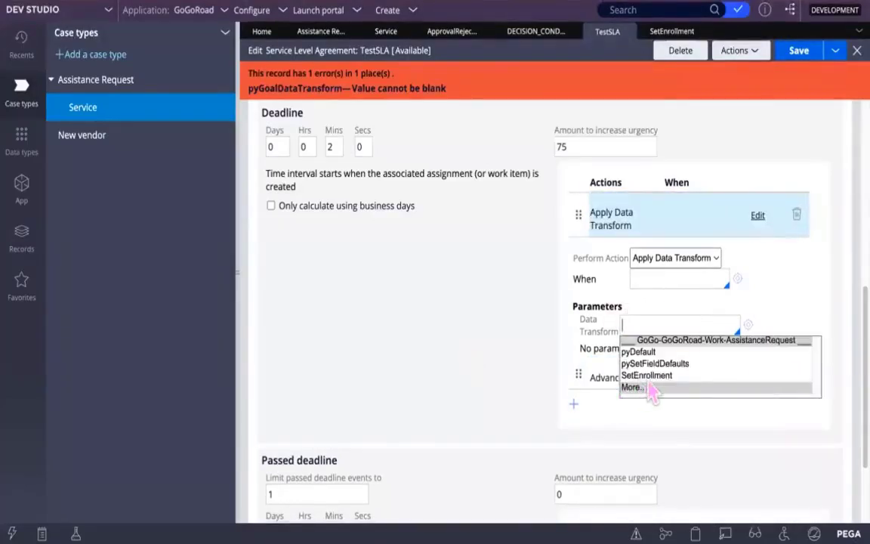
Step: Assign SetEnrollment as the data transform of the Deadline action and save the TestSLA service level agreement
click(665, 375)
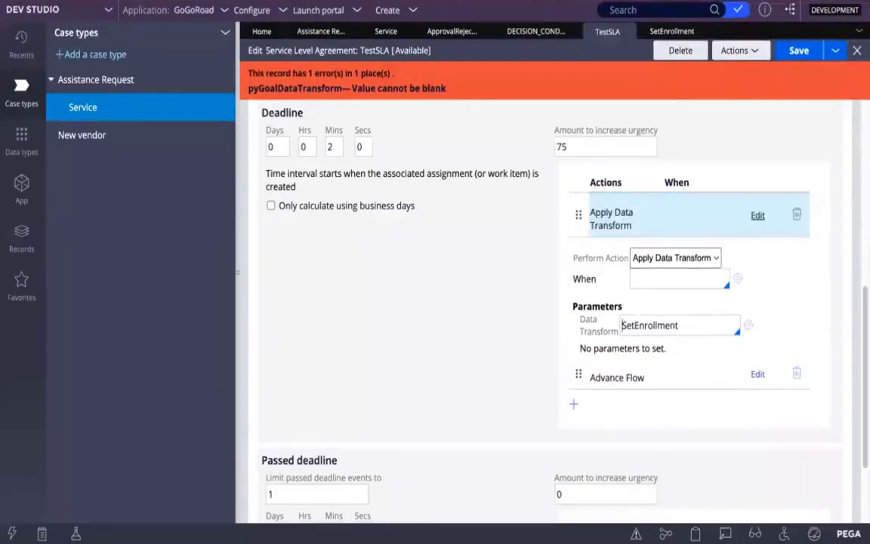
mouse_move(659, 532)
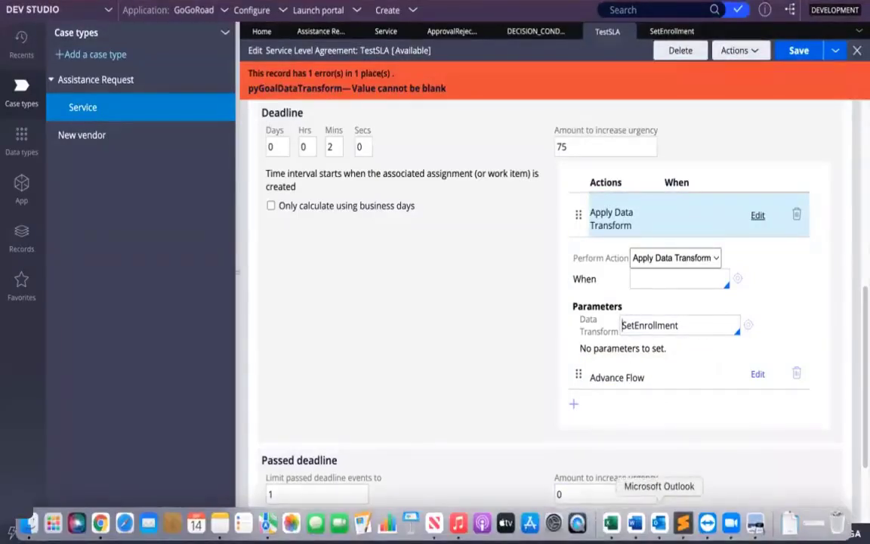
click(801, 53)
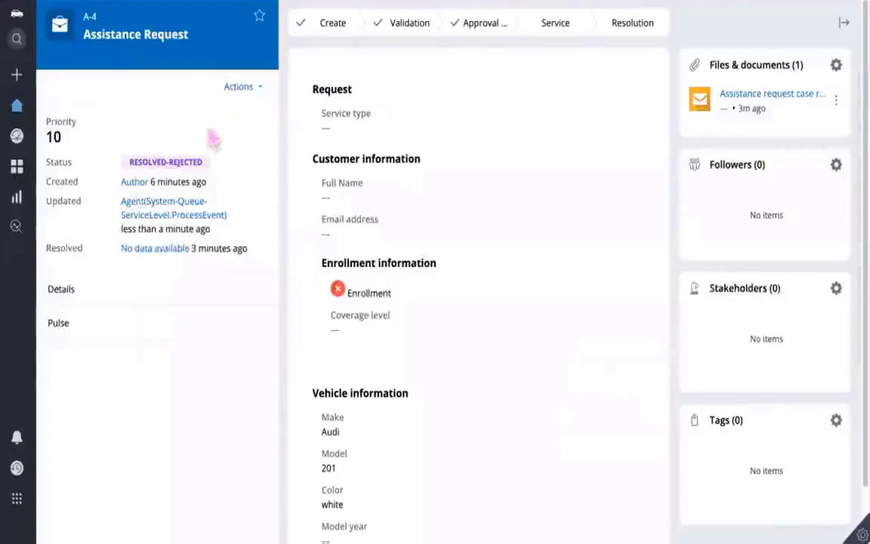
Step: Start a new Assistance Request and proceed past the issue, customer information and location stages without filling them in
click(16, 79)
click(73, 103)
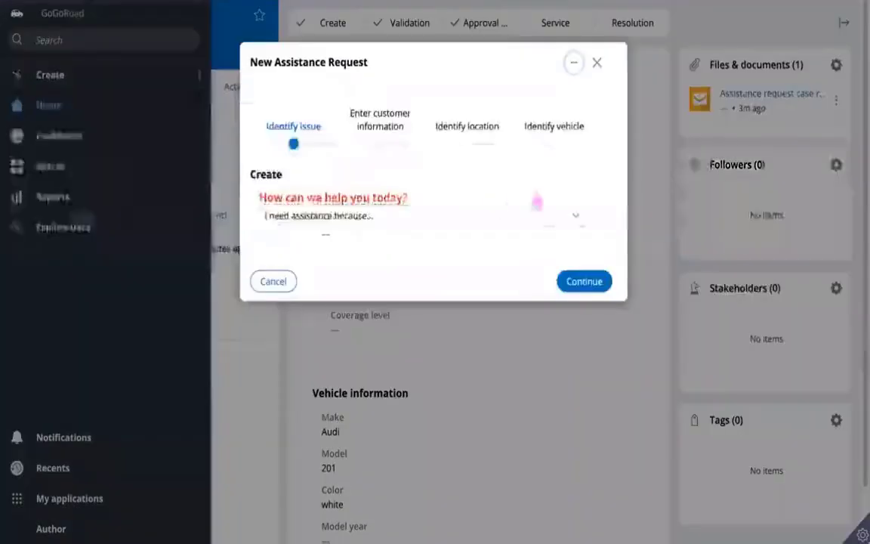
click(577, 282)
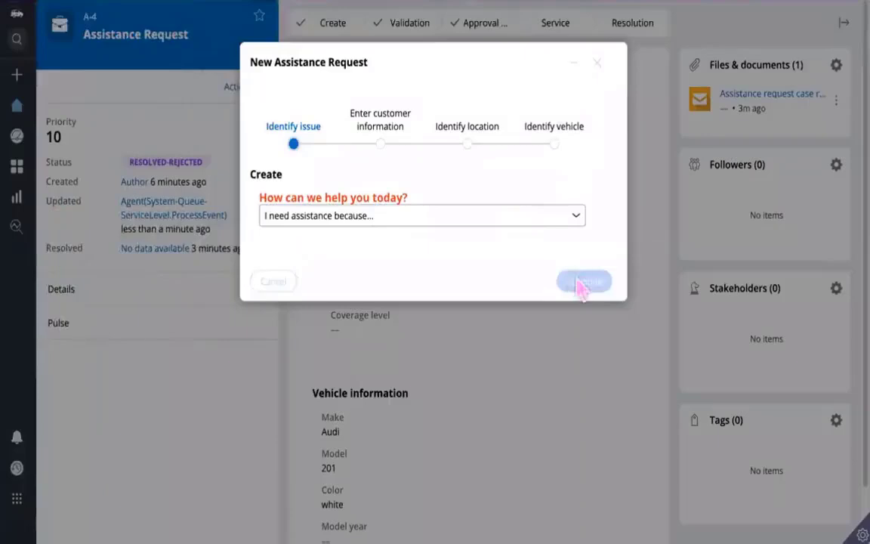
click(597, 483)
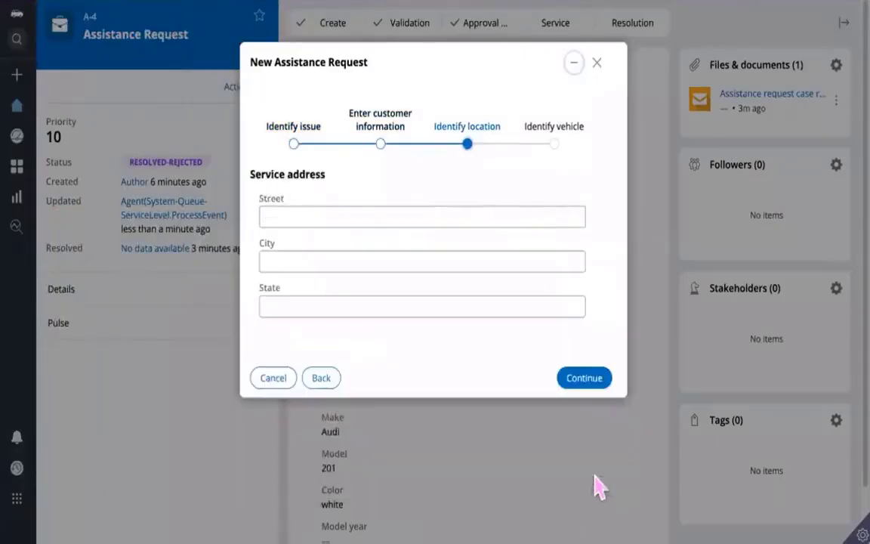
click(586, 379)
Step: Enter audi as the vehicle make and 301 as the model, and create the assistance request
click(295, 217)
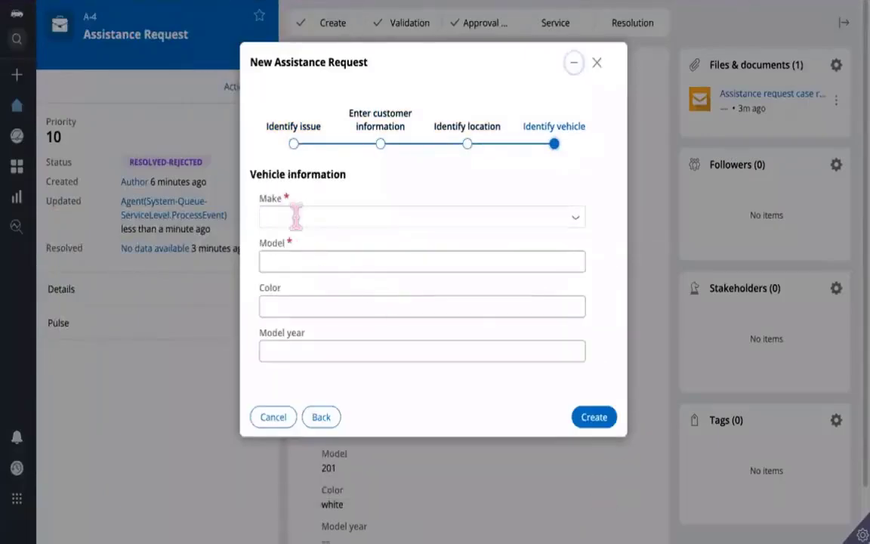
text(audi)
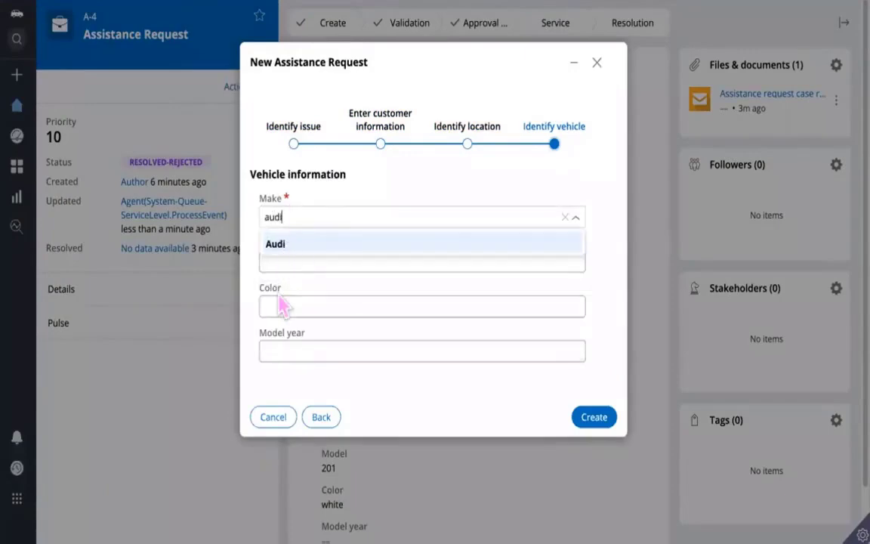
click(279, 302)
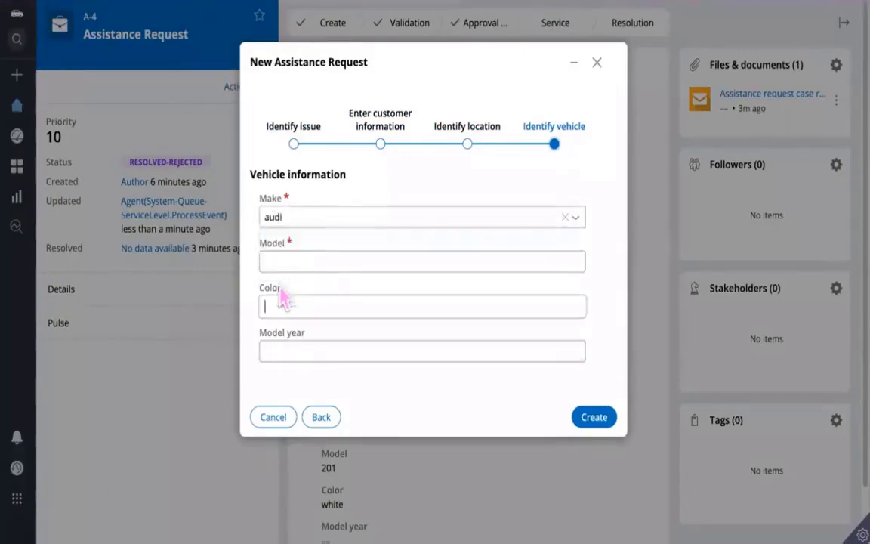
click(281, 260)
text(301)
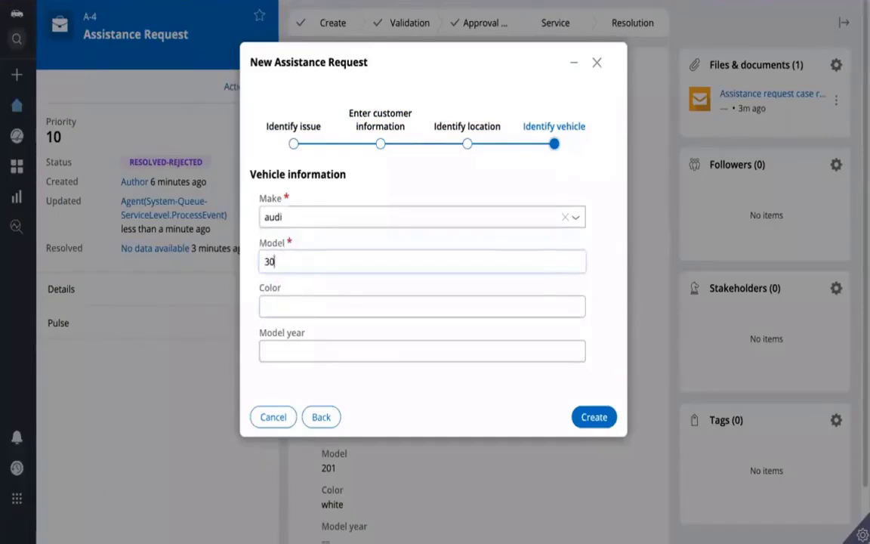
click(608, 415)
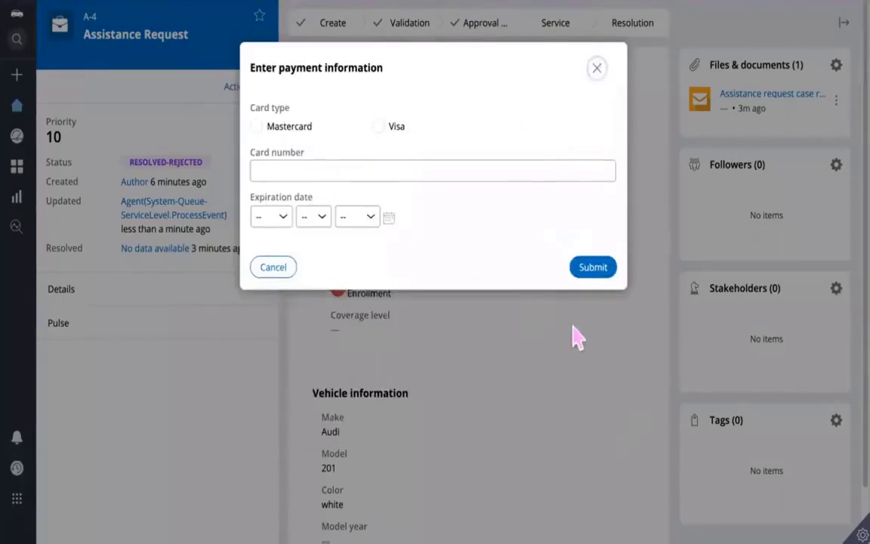
Step: Submit the payment information with blank card details and close the enrollment prompt without answering it
click(593, 269)
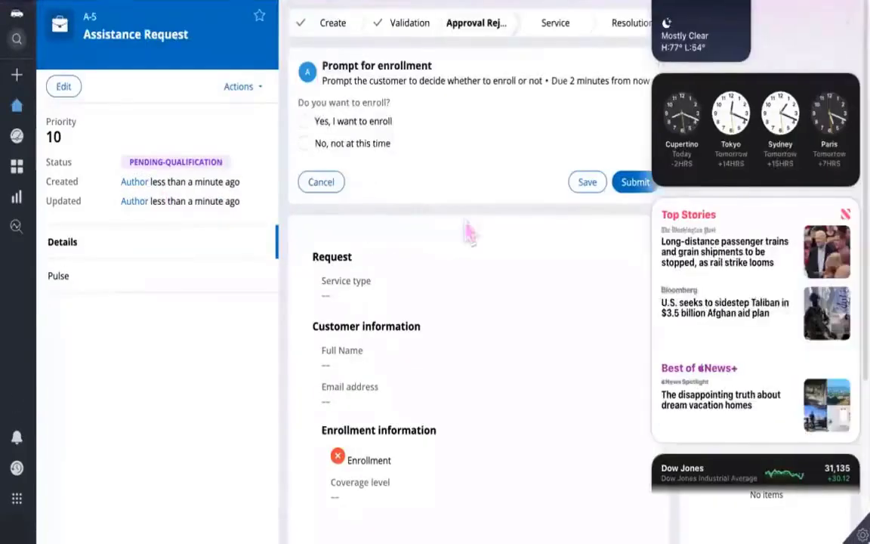
click(496, 184)
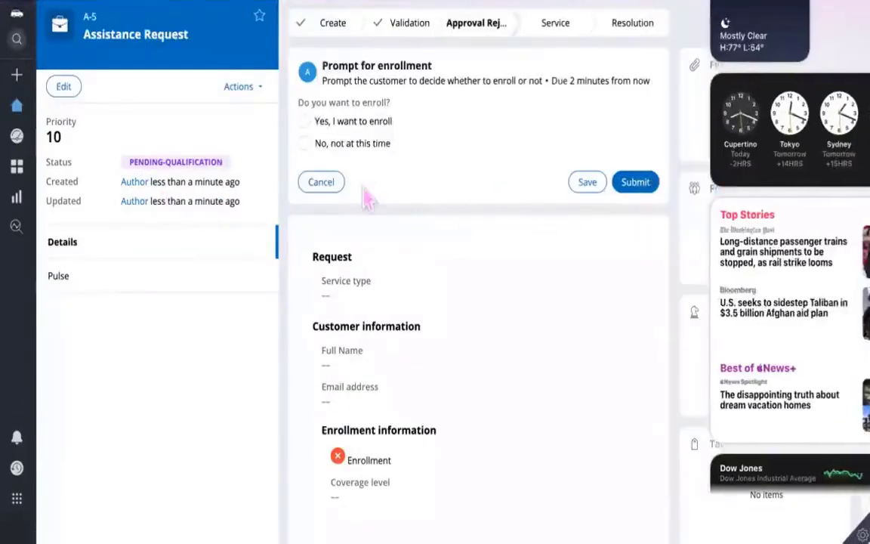
click(326, 187)
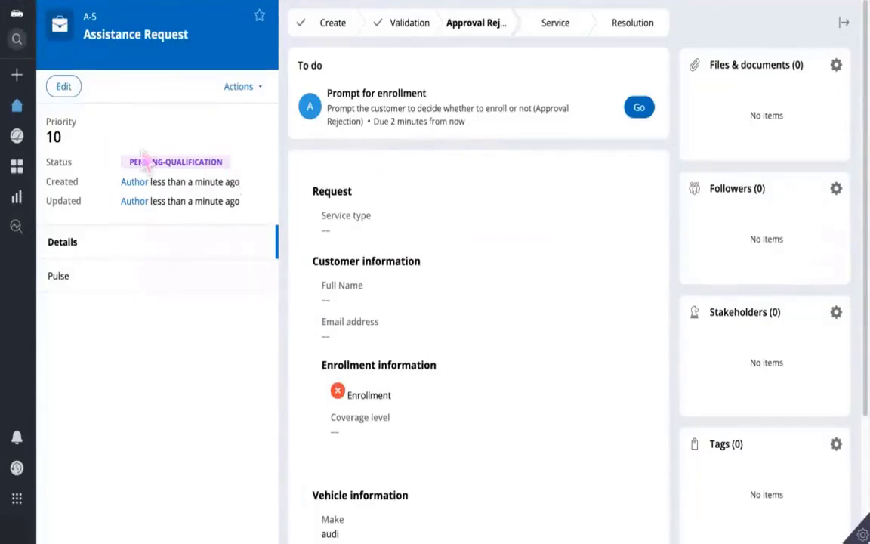
Step: Open the earlier assistance request A-4 from the recently viewed items
click(17, 77)
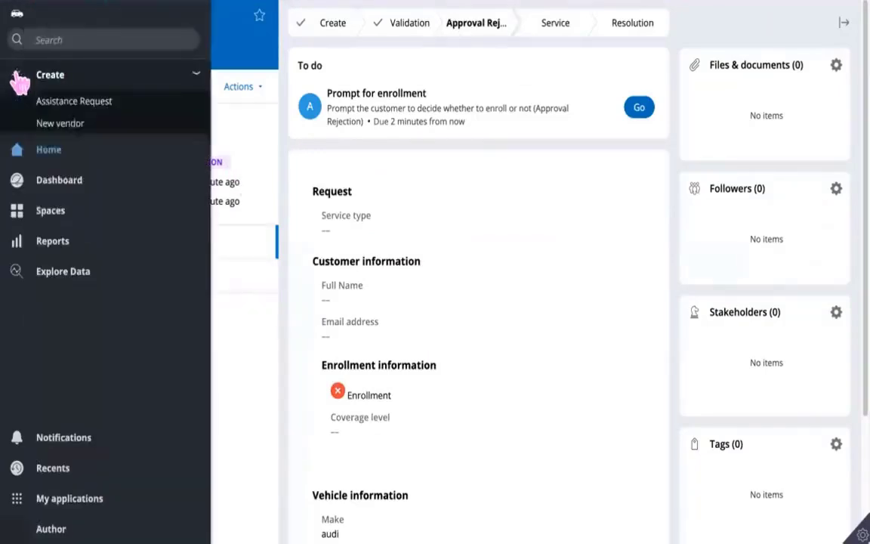
click(53, 469)
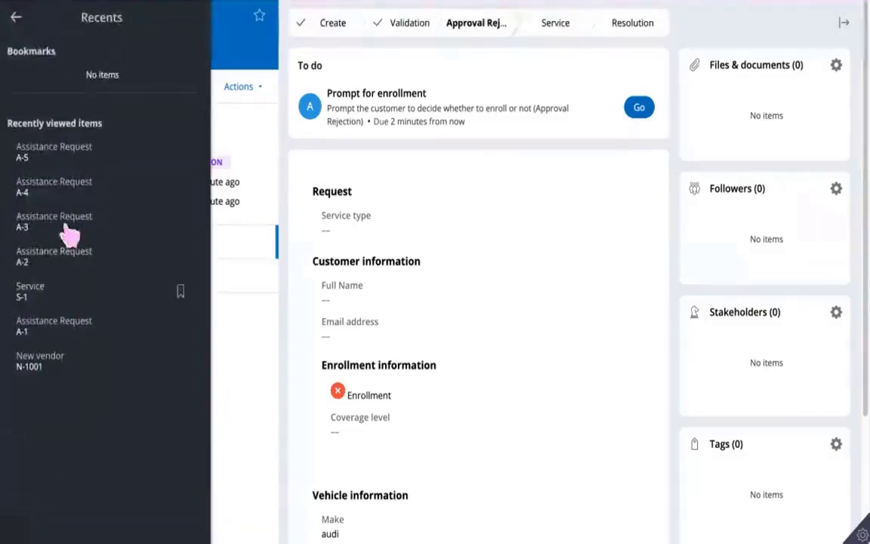
click(48, 189)
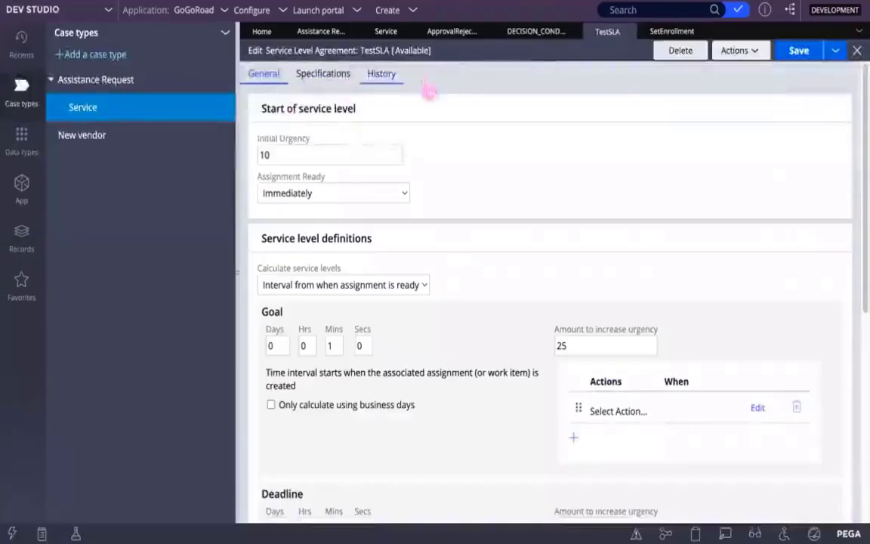
Step: Switch to Dev Studio and examine the Approval Rejection flow from Prompt for enrollment through Collect enrollment information to Change to Service stage
click(457, 33)
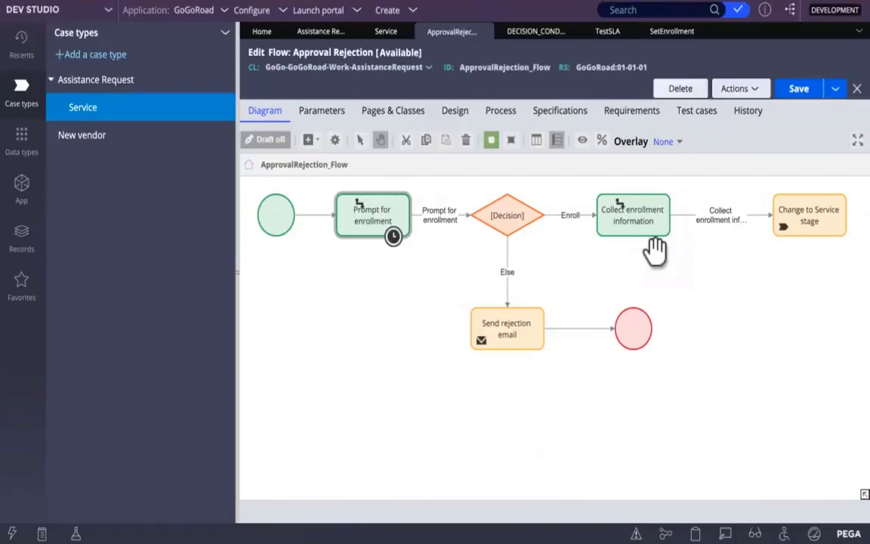
click(604, 223)
click(389, 230)
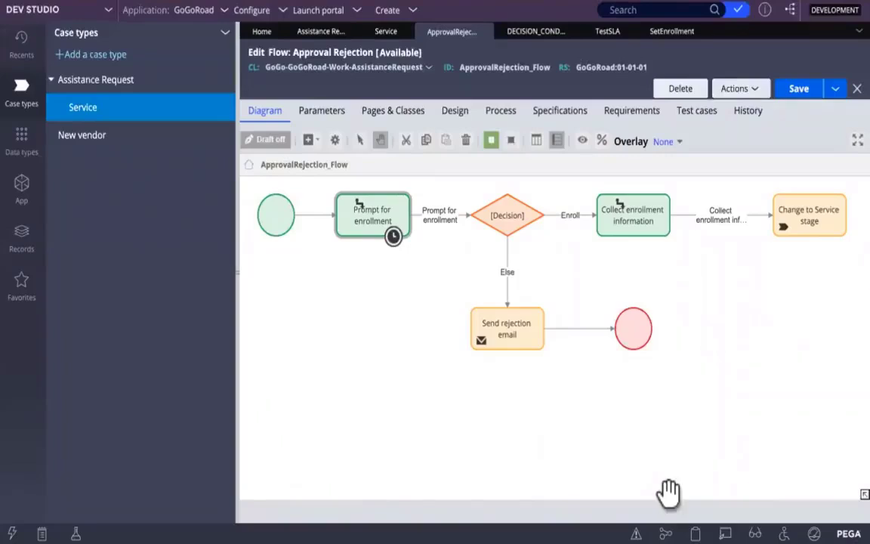
click(781, 203)
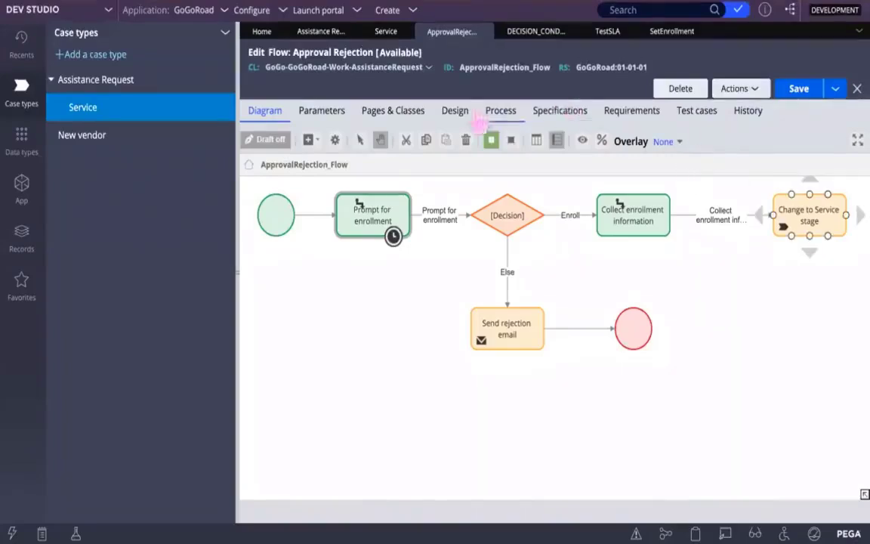
Step: Browse the SysAdmin records and list the Agents instances
click(22, 240)
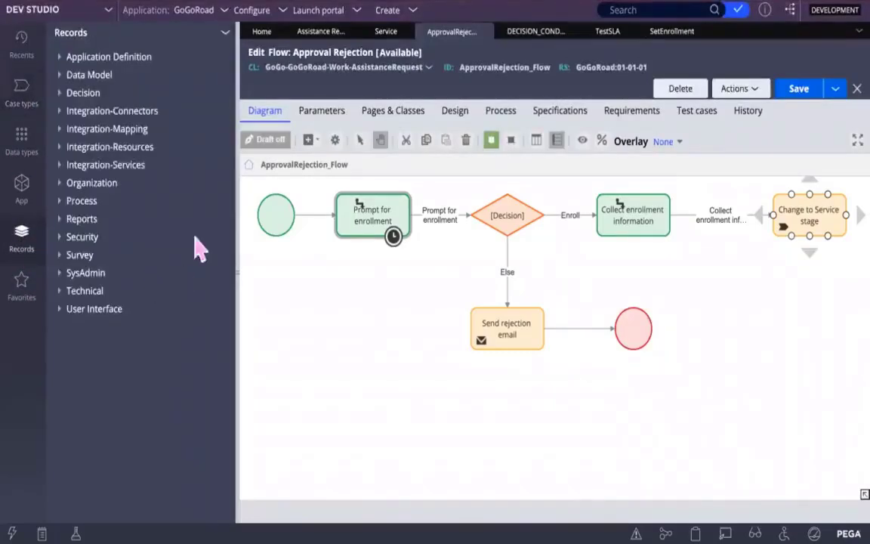
click(62, 275)
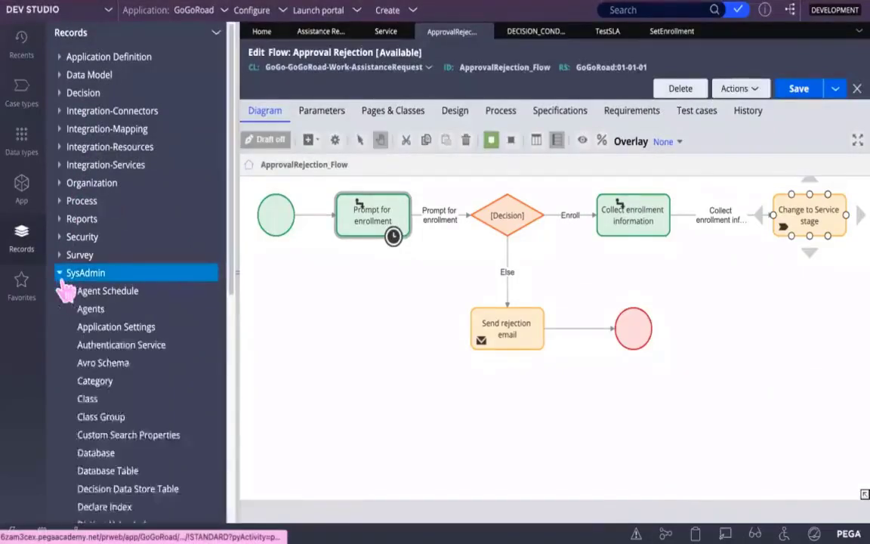
scroll(155, 400, down, 4)
scroll(155, 398, up, 1)
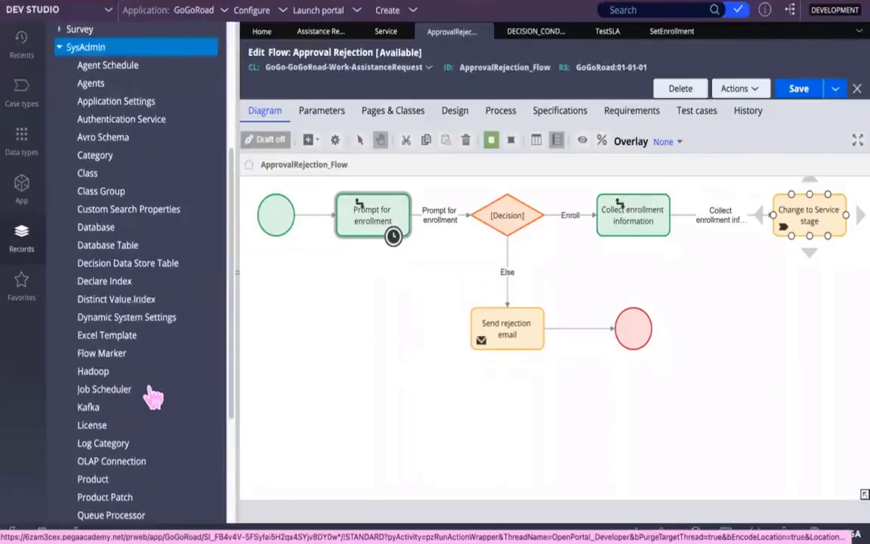
click(91, 85)
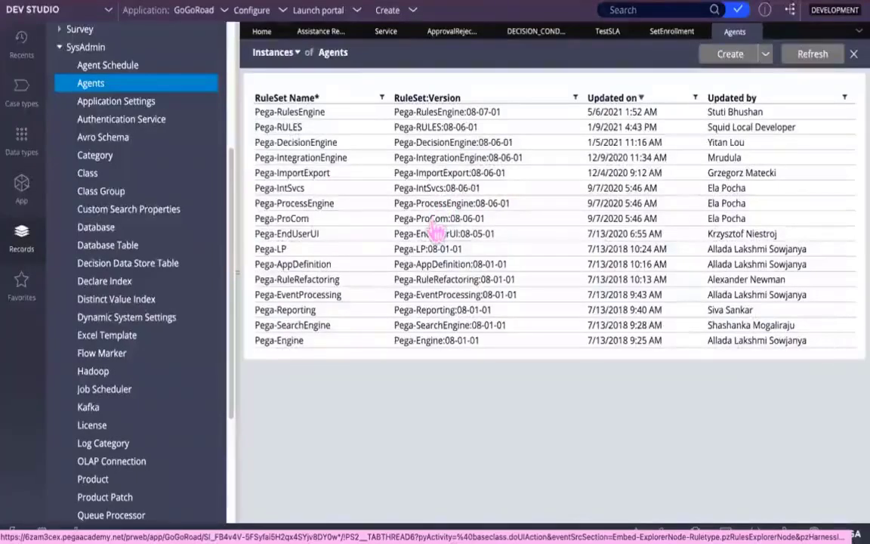
Step: Open the Pega-ProCom agents rule and expand the ServiceLevelEvents agent to inspect its class and activity
click(435, 232)
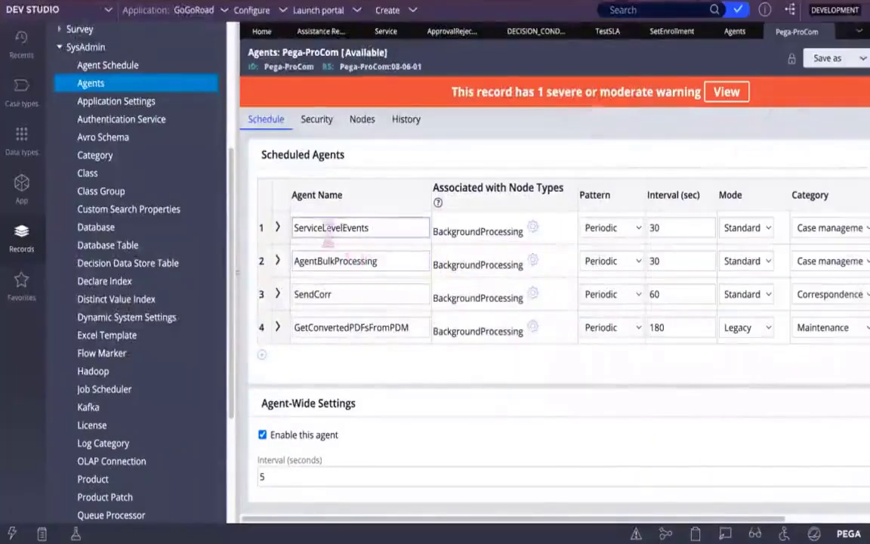
click(371, 228)
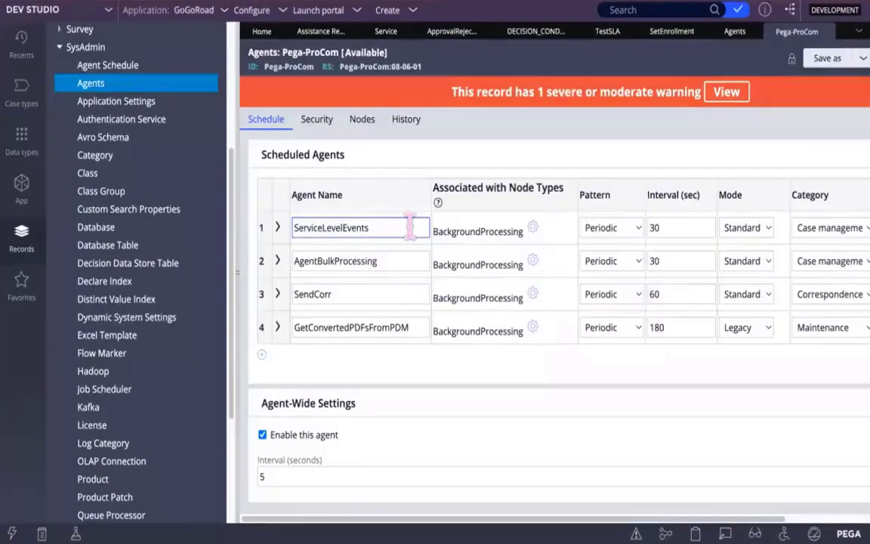
click(294, 254)
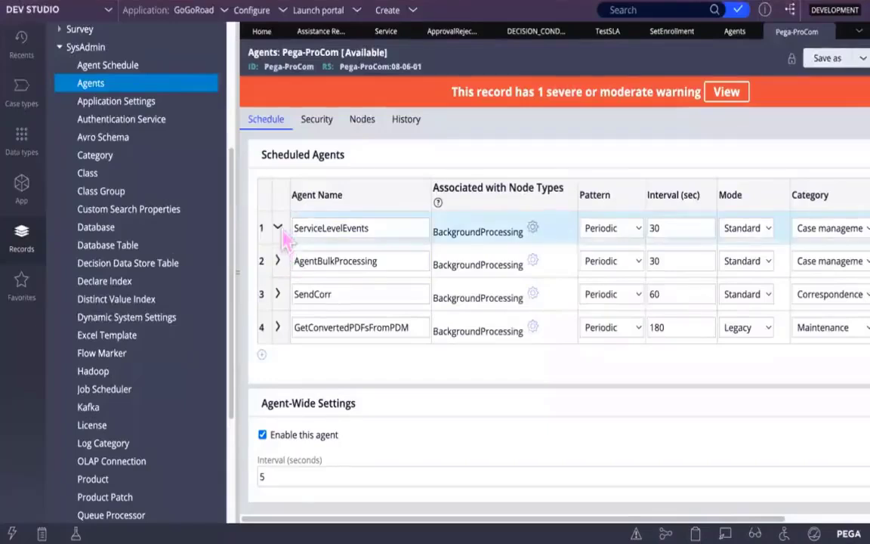
click(279, 228)
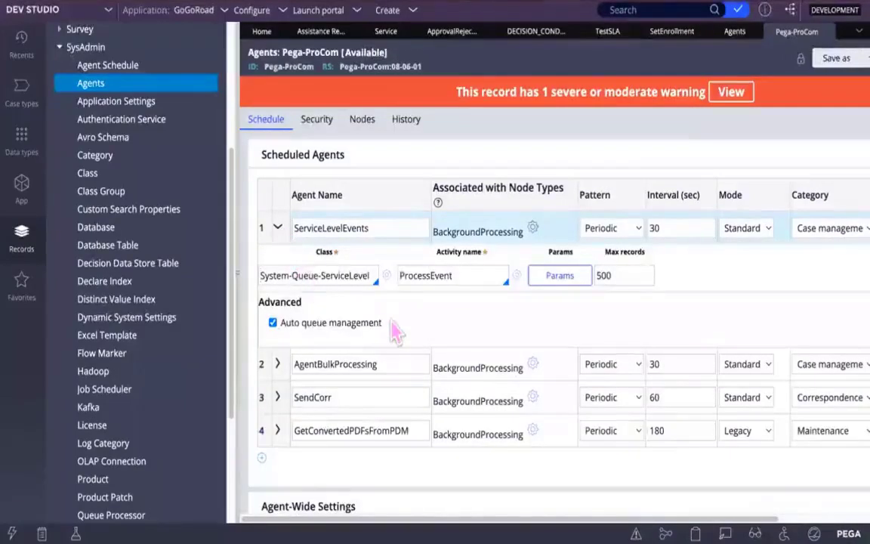